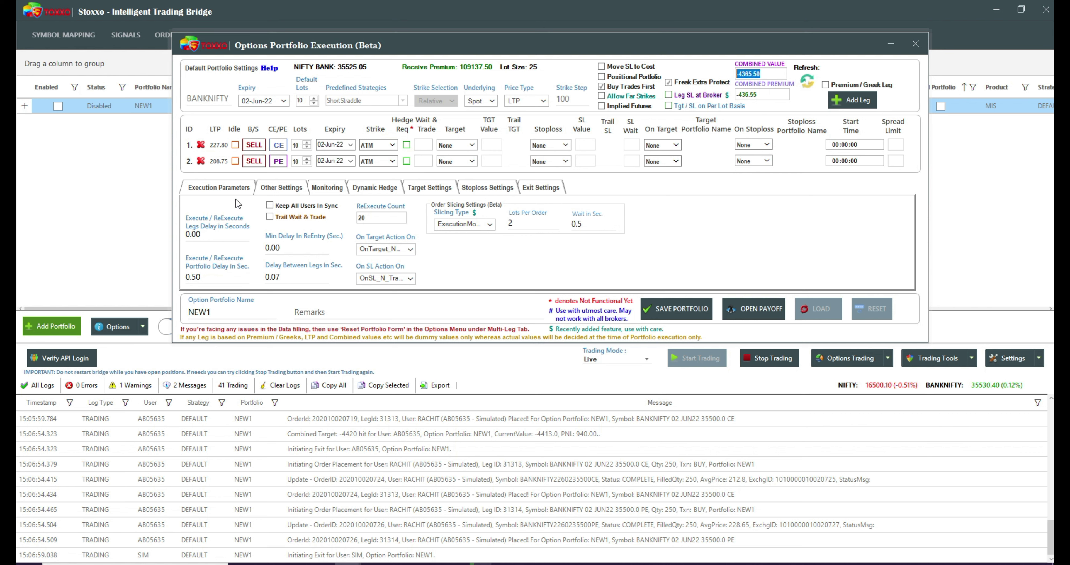
- Set the portfolio's combined premium entry price to -4350
left_click(237, 184)
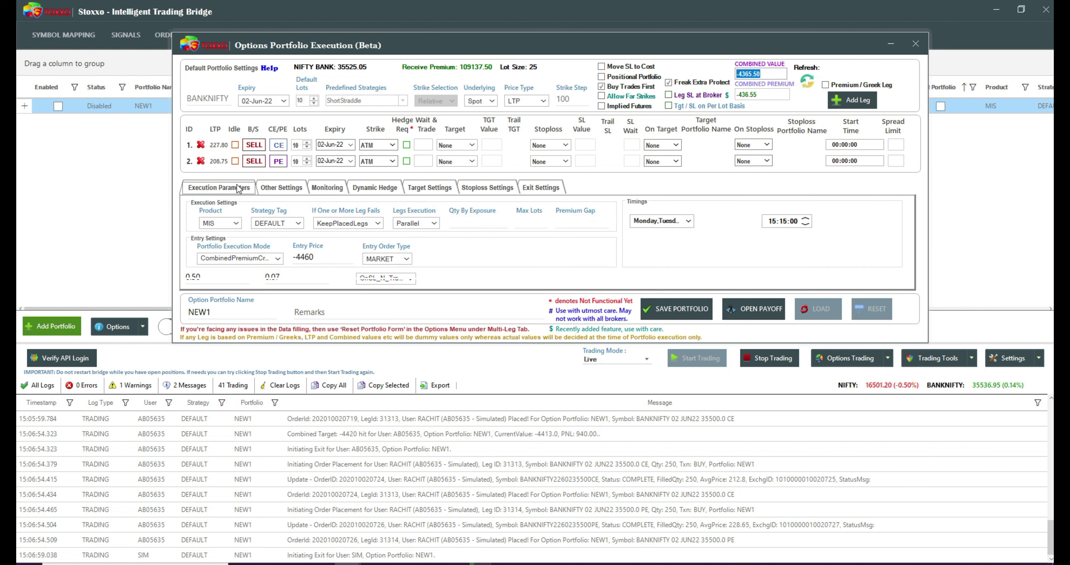
left_click_drag(322, 260, 293, 271)
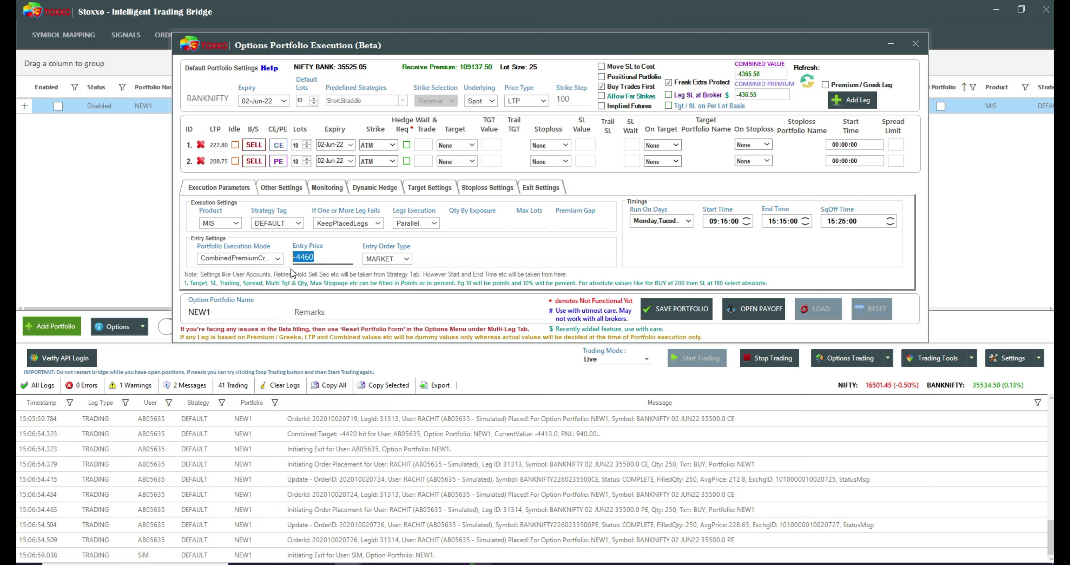
type("436")
key("BackSpace")
key("BackSpace")
key("BackSpace")
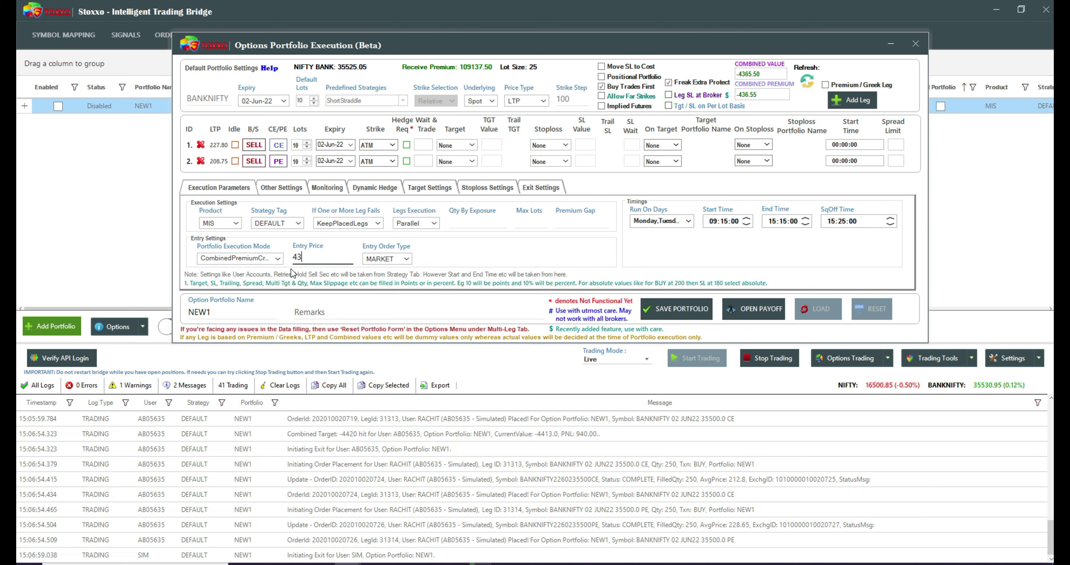
type("-4350")
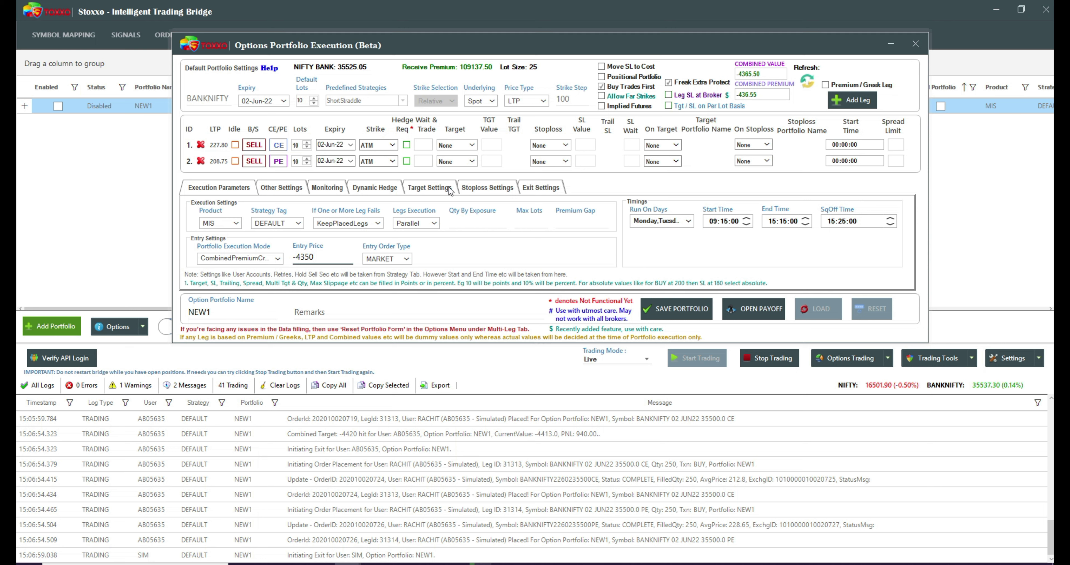
- Set the absolute combined premium target of the portfolio to -4200
left_click_drag(249, 245, 17, 244)
type("4200")
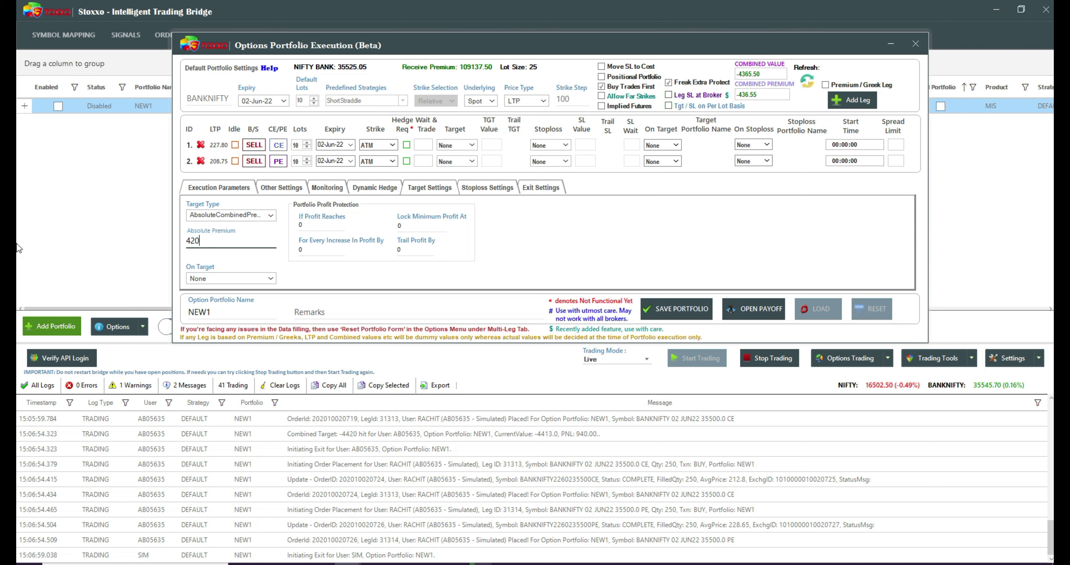
key("Home")
type("-")
key("Right")
key("Right")
key("Right")
key("Right")
- Set the absolute combined premium stoploss of the portfolio to -4400
left_click(477, 189)
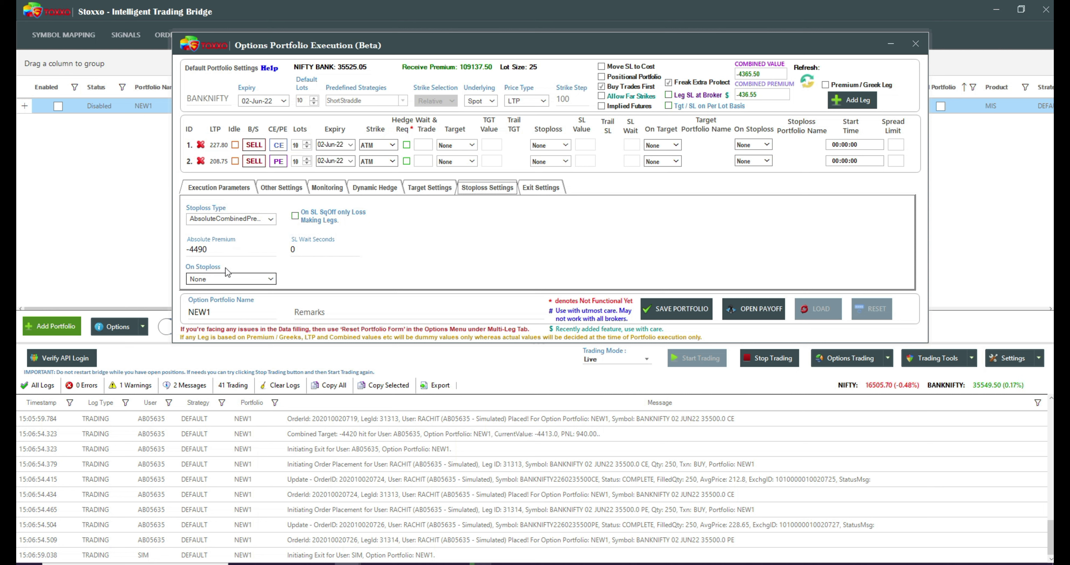
left_click_drag(212, 249, 144, 248)
type("440")
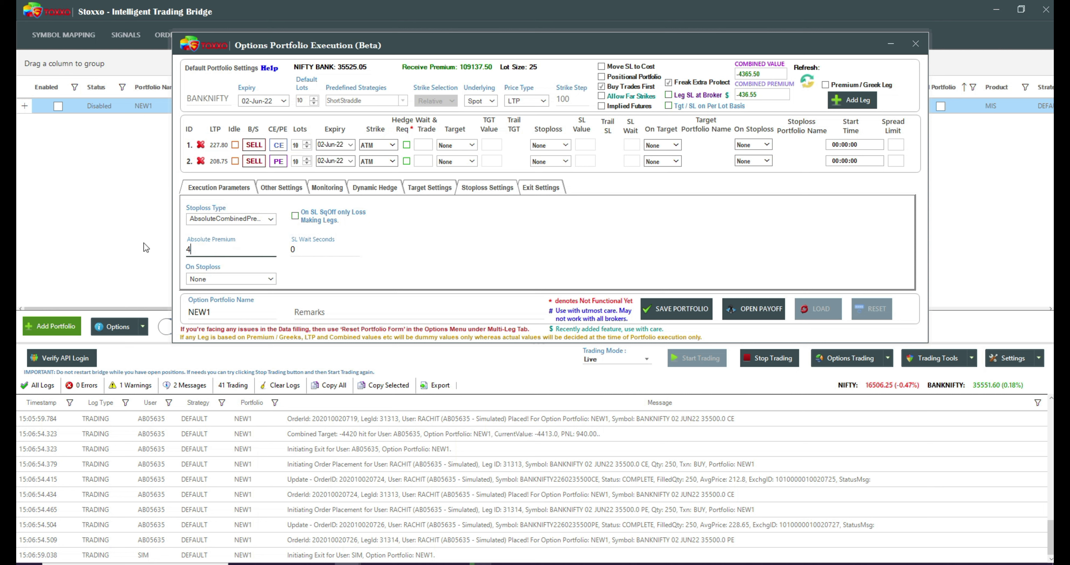
key("BackSpace")
key("BackSpace")
key("BackSpace")
type("-4400")
- Turn off order slicing for the portfolio by choosing the NotReqd slicing type
left_click(231, 183)
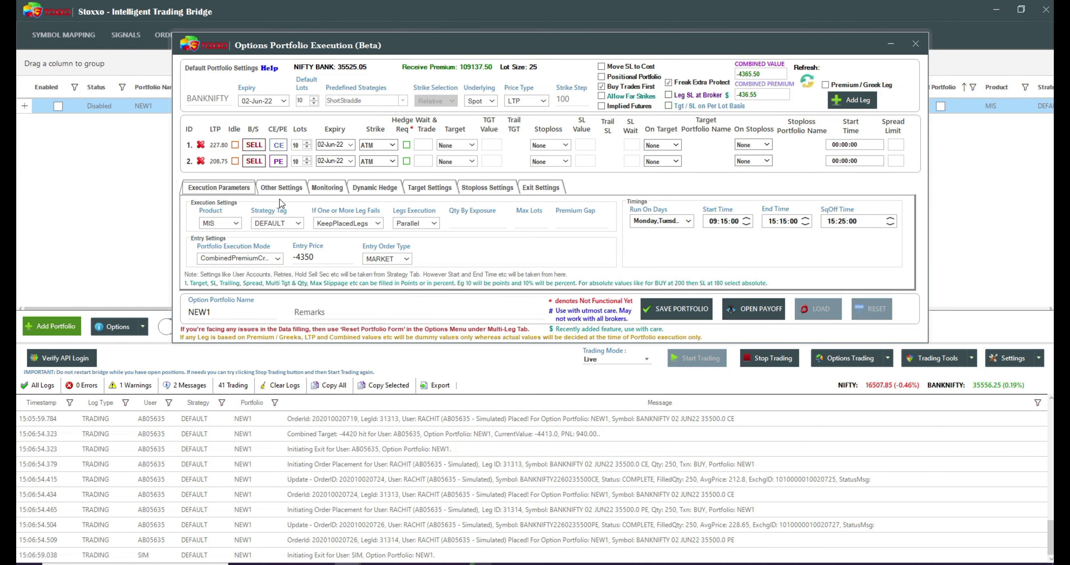
left_click(290, 187)
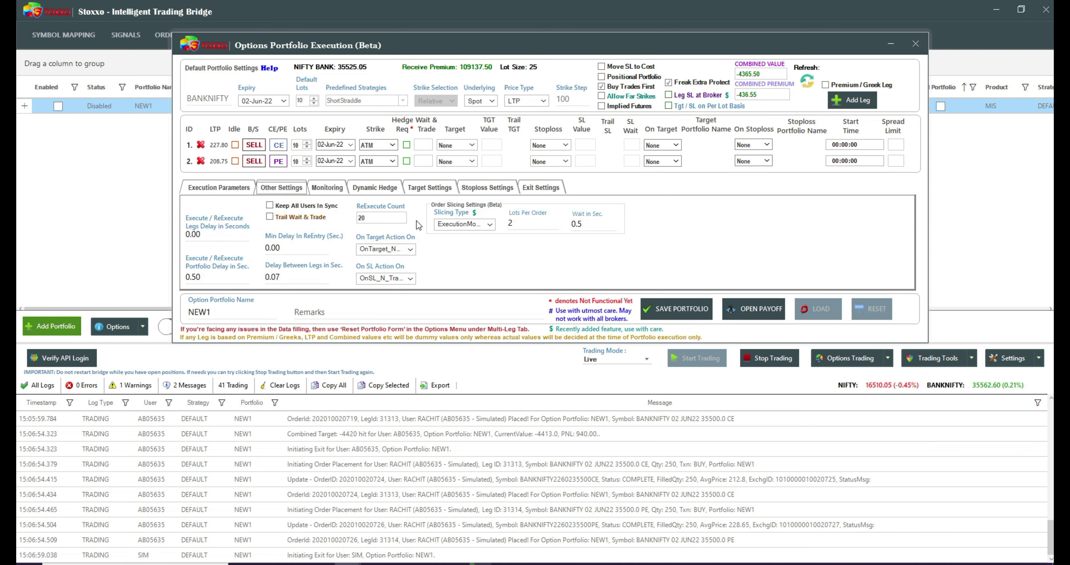
left_click(460, 226)
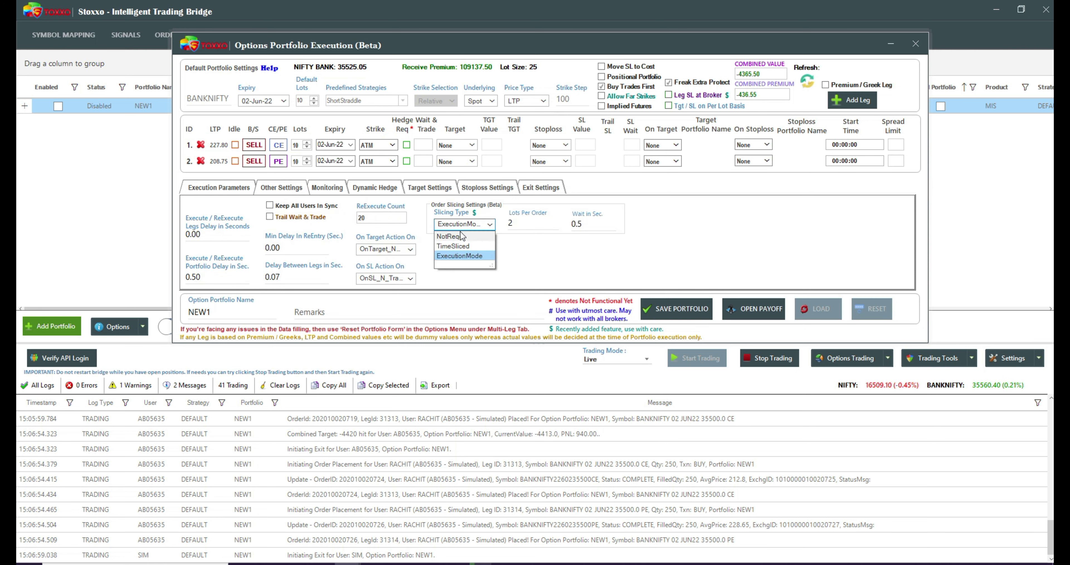
left_click(460, 236)
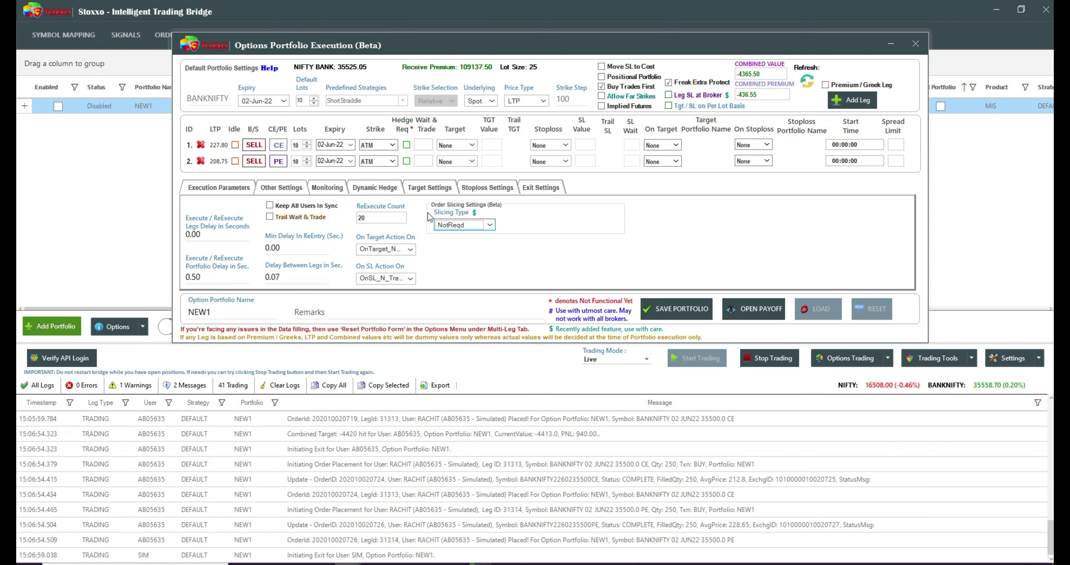
- Set the order slicing type to TimeSliced with 2 lots per order
left_click(468, 227)
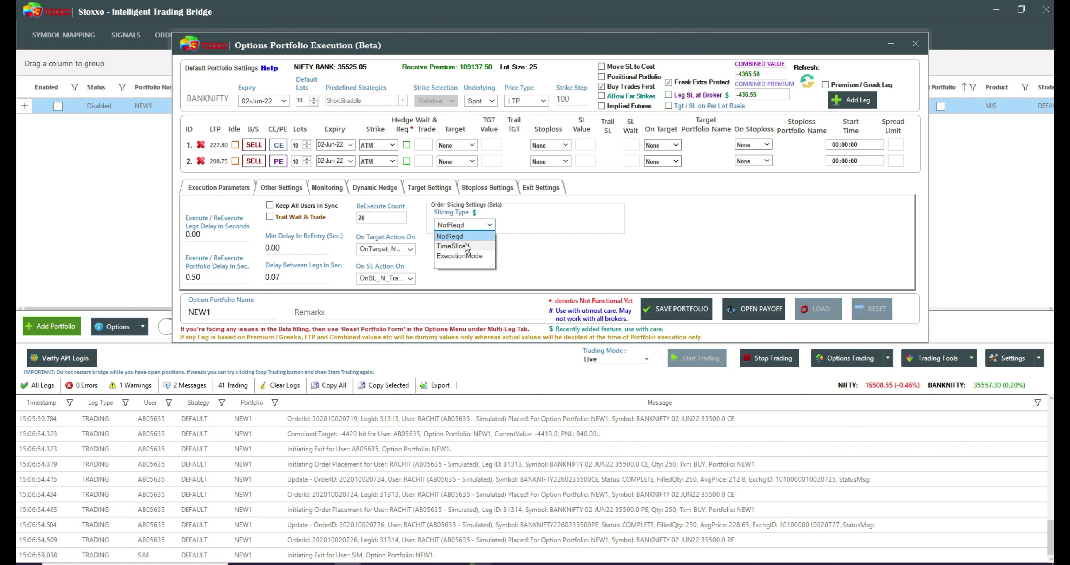
left_click(467, 246)
left_click(521, 226)
type("2")
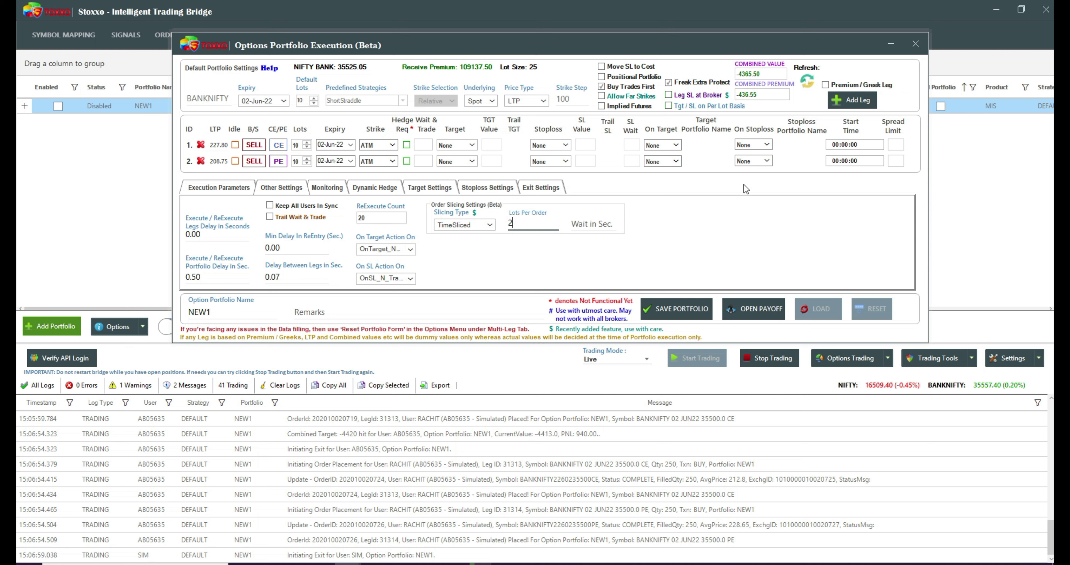
left_click(617, 224)
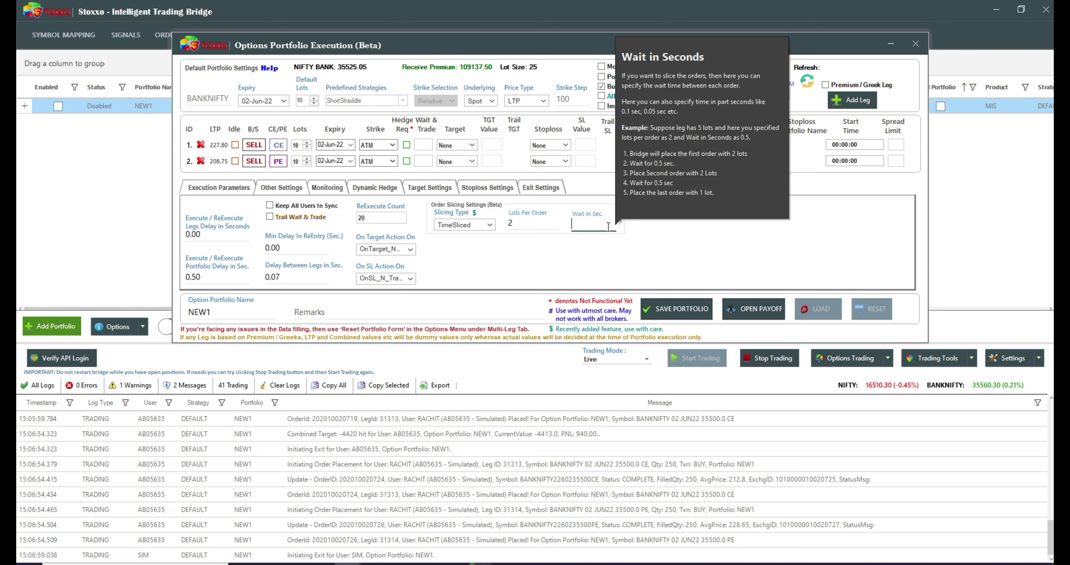
mouse_move(493, 229)
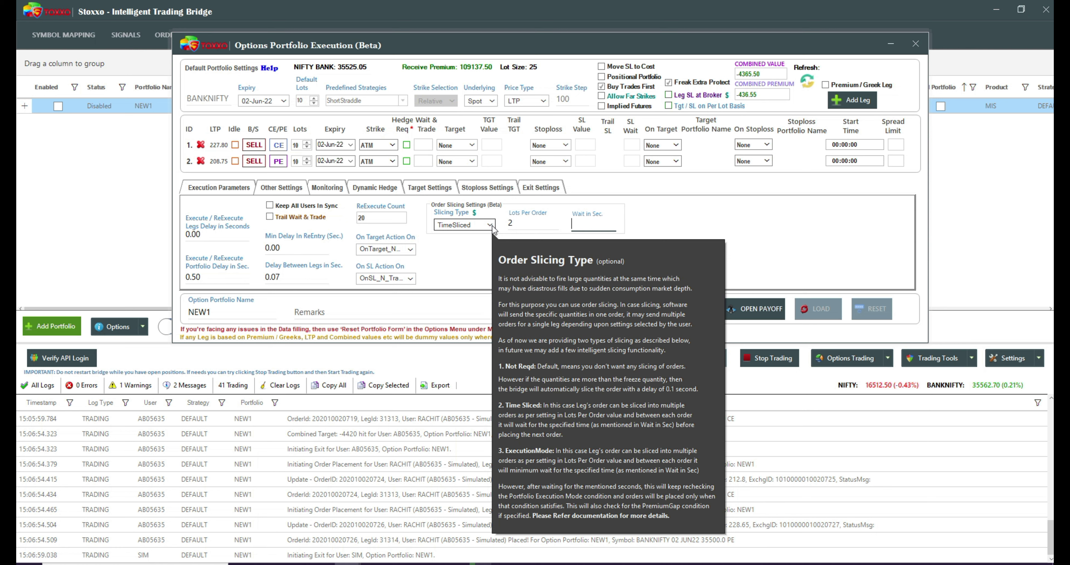
- Change the order slicing type to ExecutionMode and set the wait between orders to 0.5 seconds
left_click(490, 225)
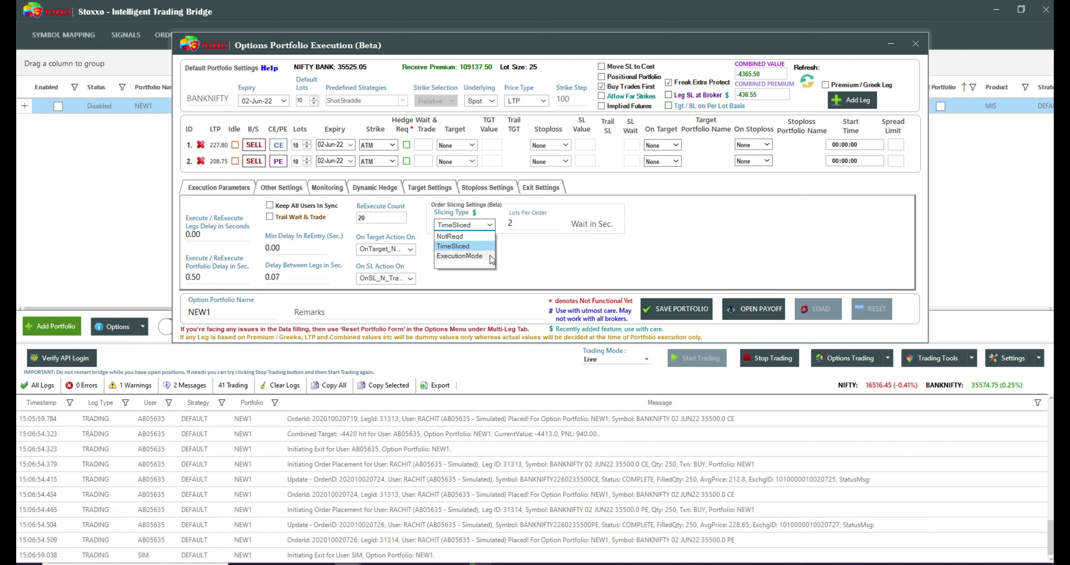
left_click(478, 256)
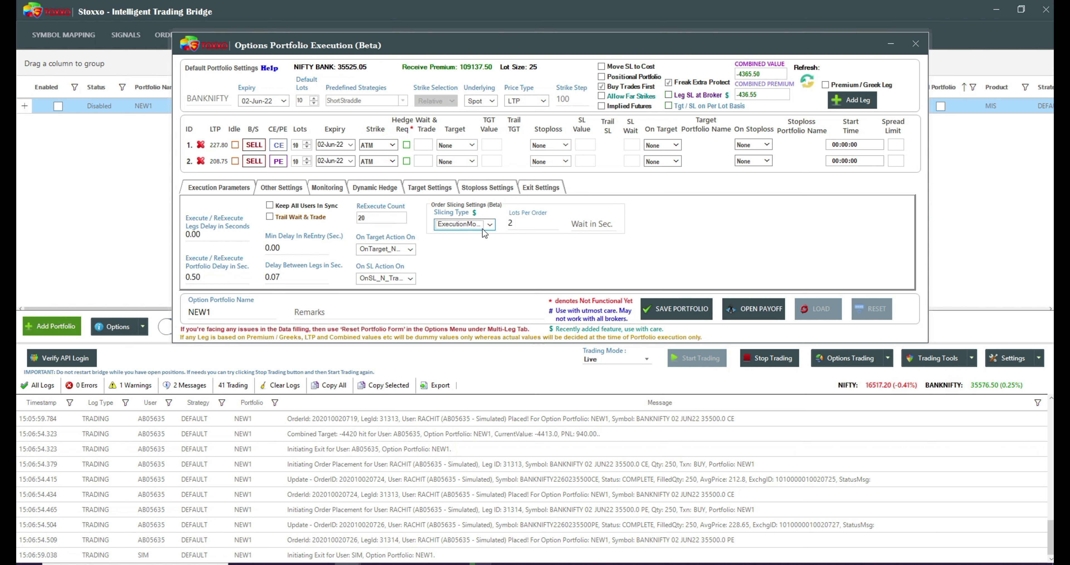
left_click(516, 225)
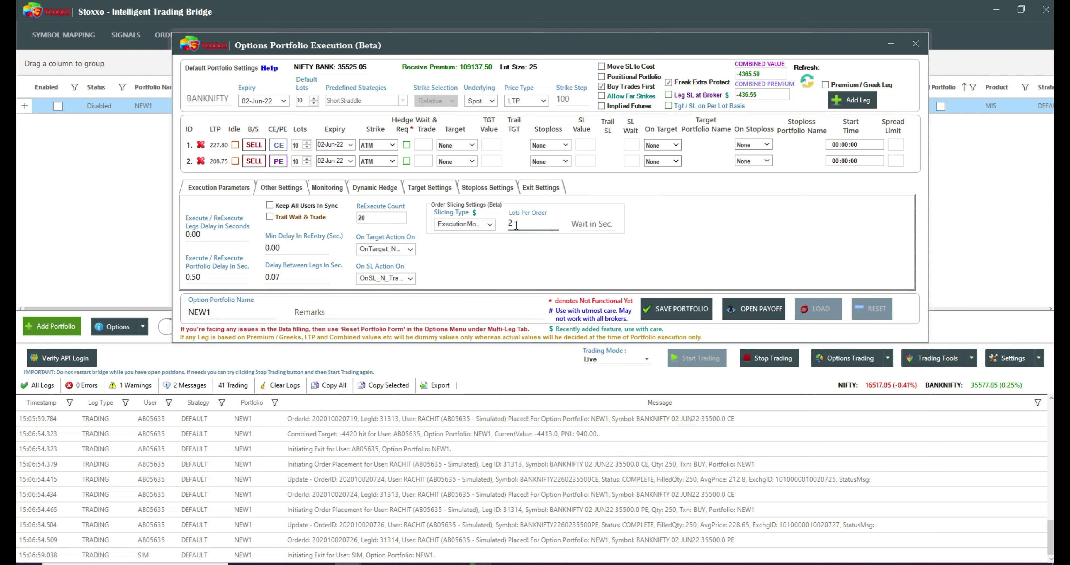
left_click(585, 226)
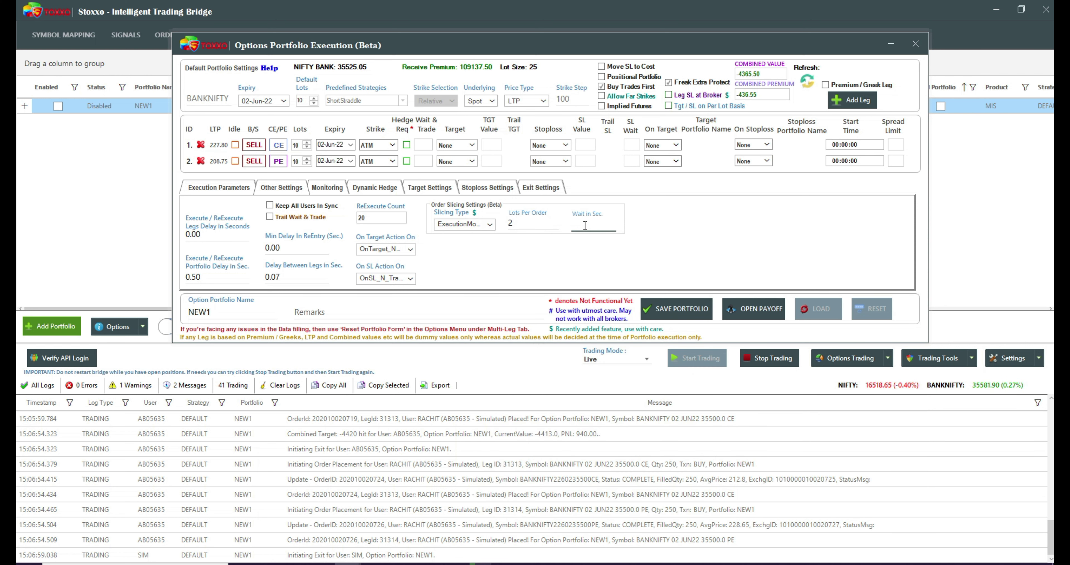
type("2")
left_click_drag(581, 226, 547, 227)
type("0.5")
- Review the portfolio's entry price and its absolute premium values for stoploss and target
left_click(221, 189)
left_click(321, 256)
left_click_drag(322, 256, 242, 257)
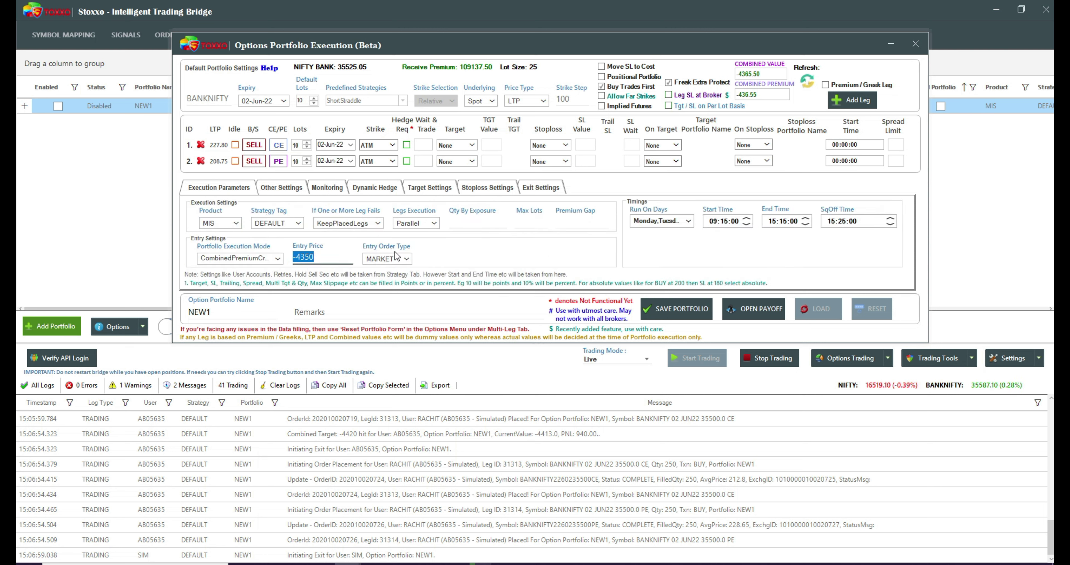
left_click(489, 189)
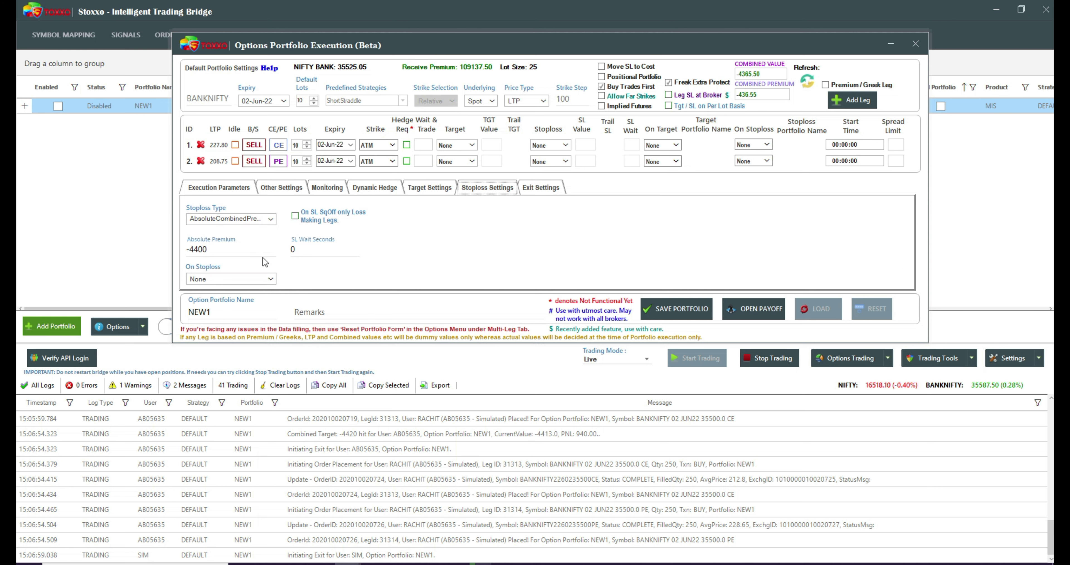
left_click_drag(232, 250, 186, 254)
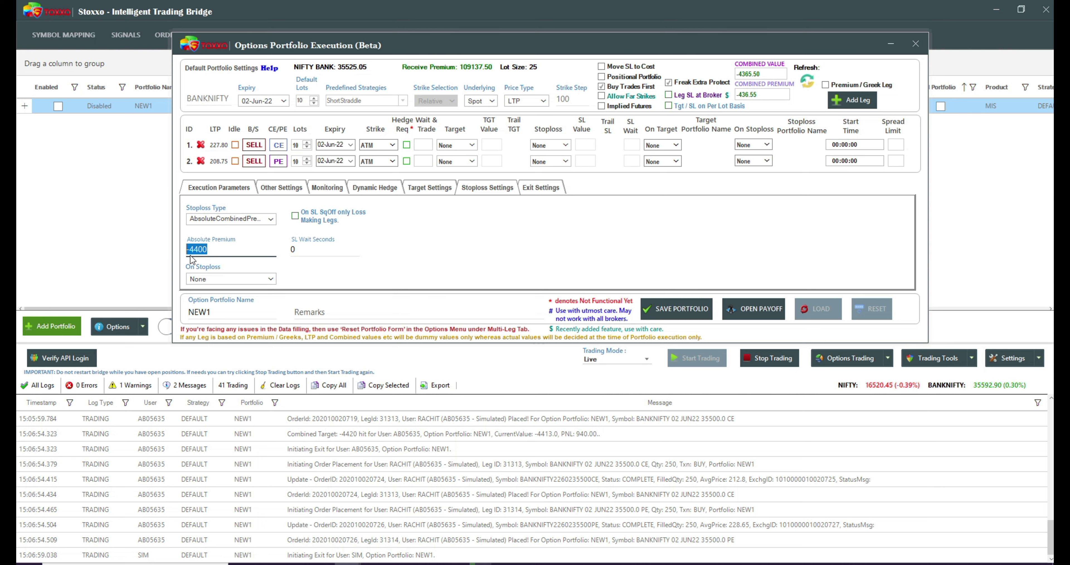
left_click(445, 188)
left_click(240, 241)
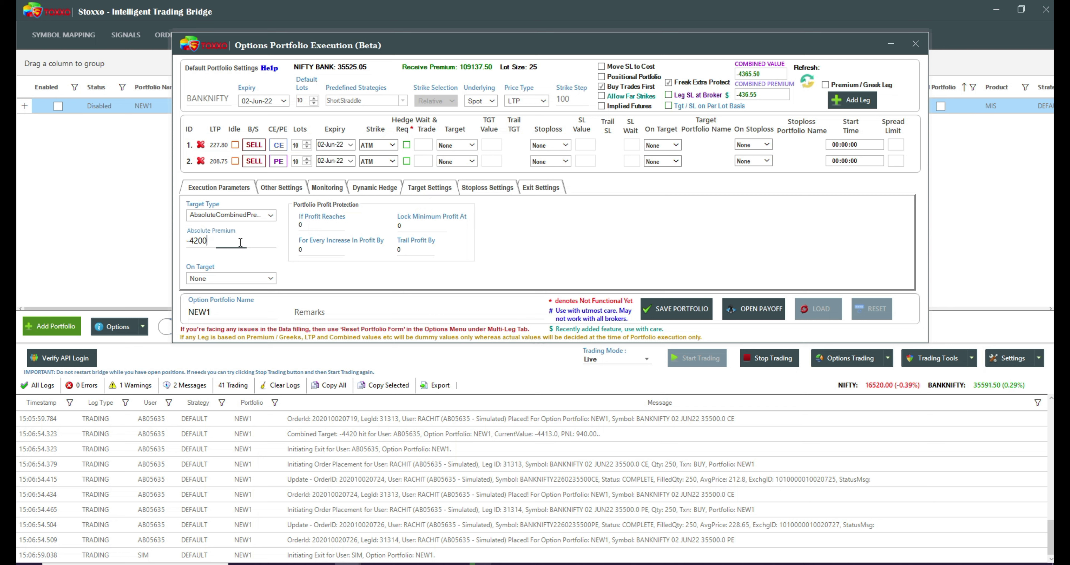
left_click(223, 189)
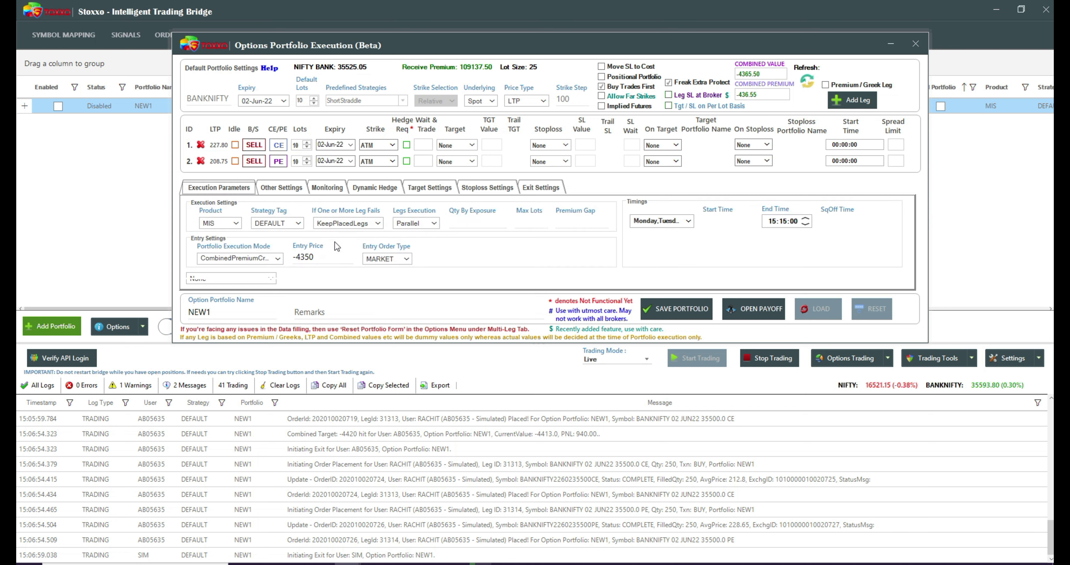
- Refresh the combined premium figures and set the portfolio's entry price to -4370
left_click(815, 88)
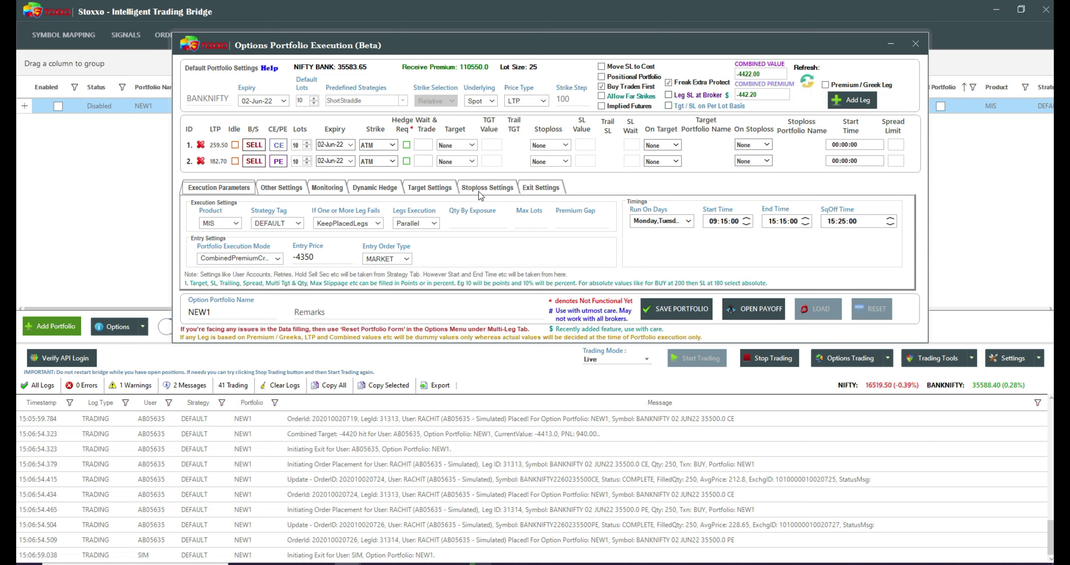
left_click(806, 82)
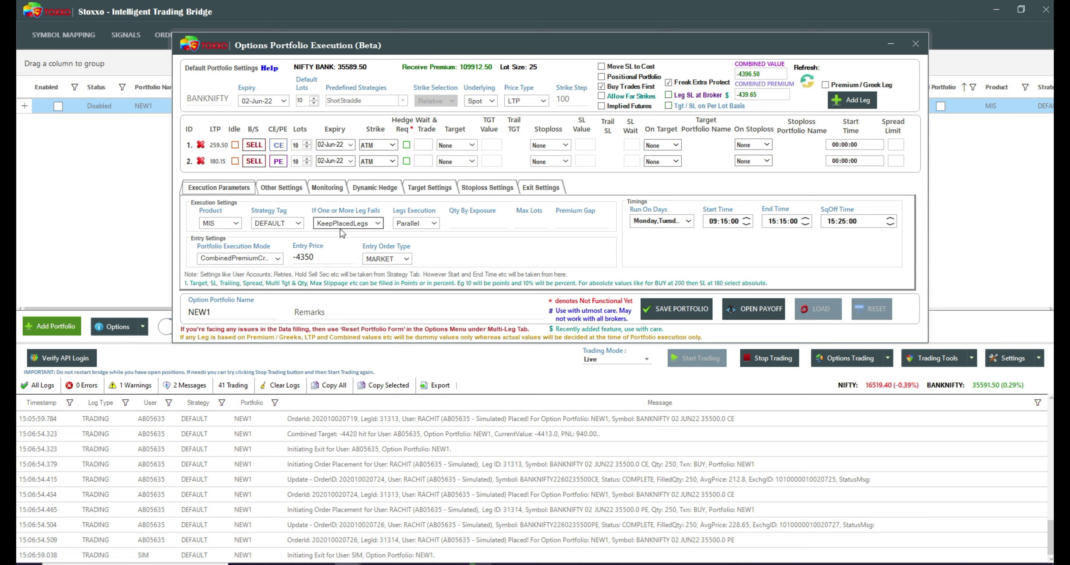
left_click(335, 259)
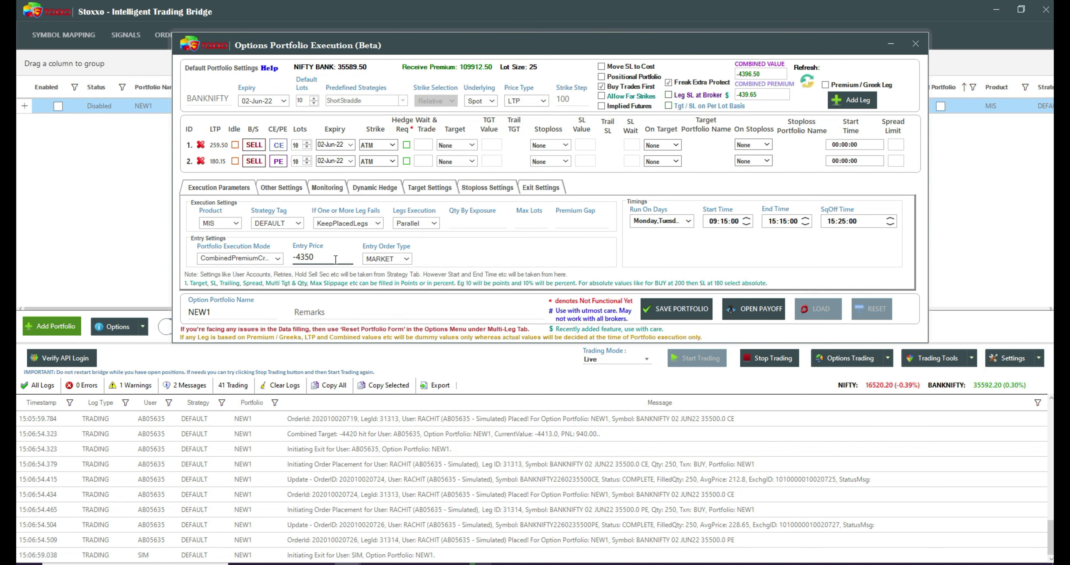
key("BackSpace")
key("BackSpace")
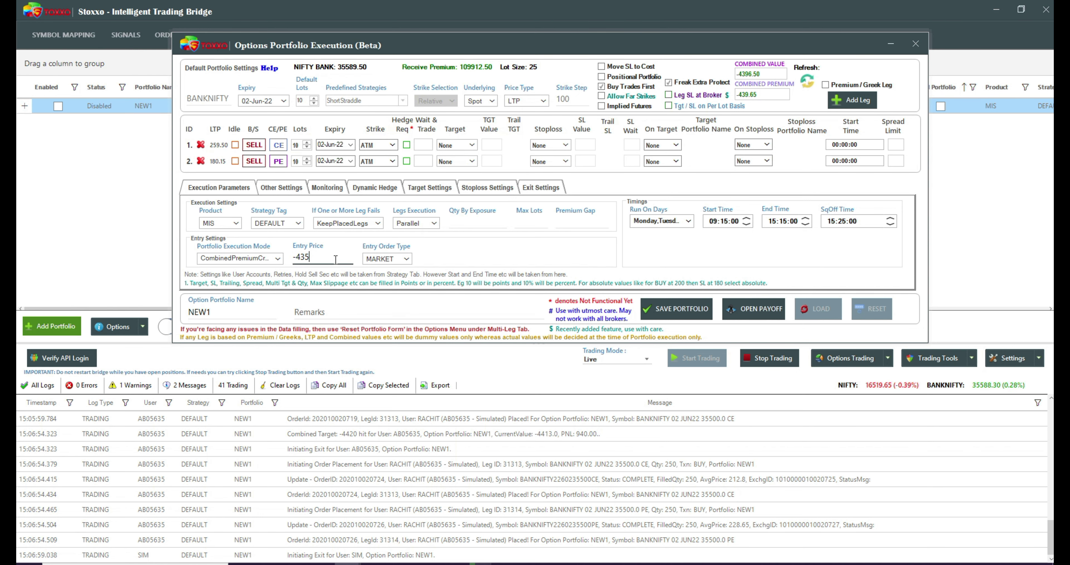
type("70")
left_click(443, 189)
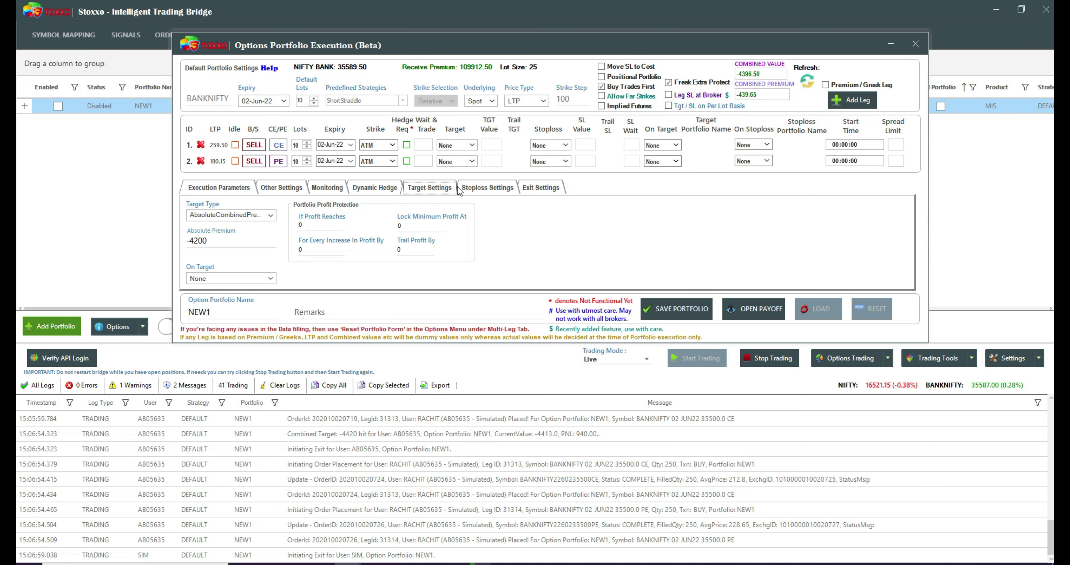
left_click(493, 190)
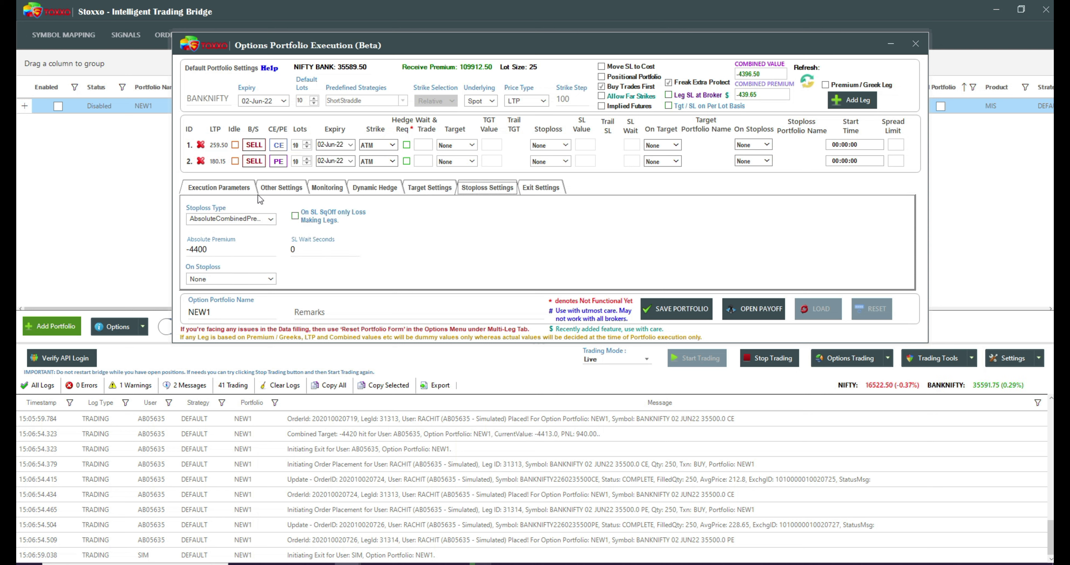
- Set the portfolio's combined premium entry price to -4390
left_click(239, 189)
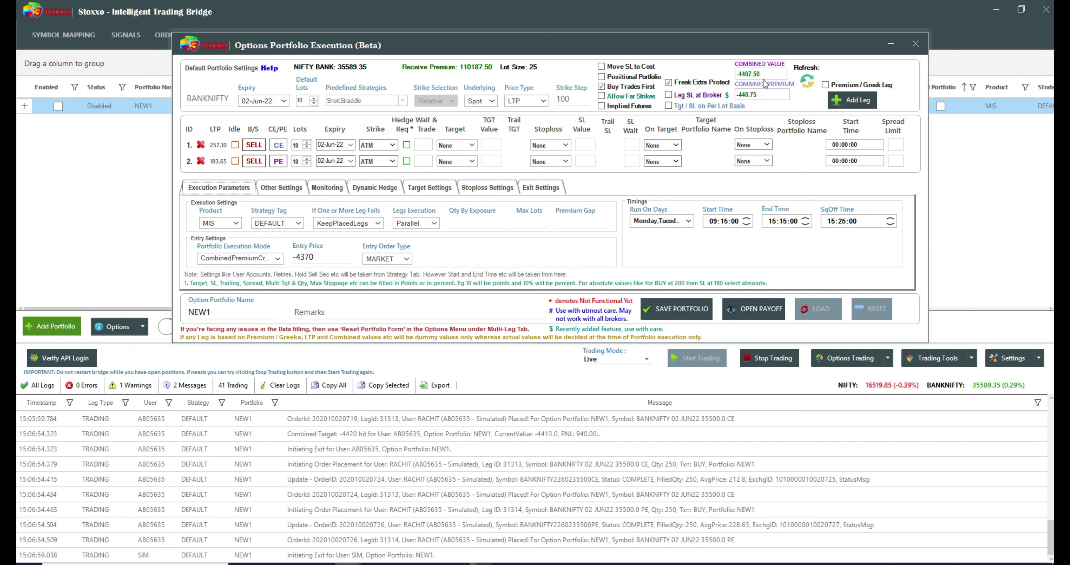
left_click(317, 259)
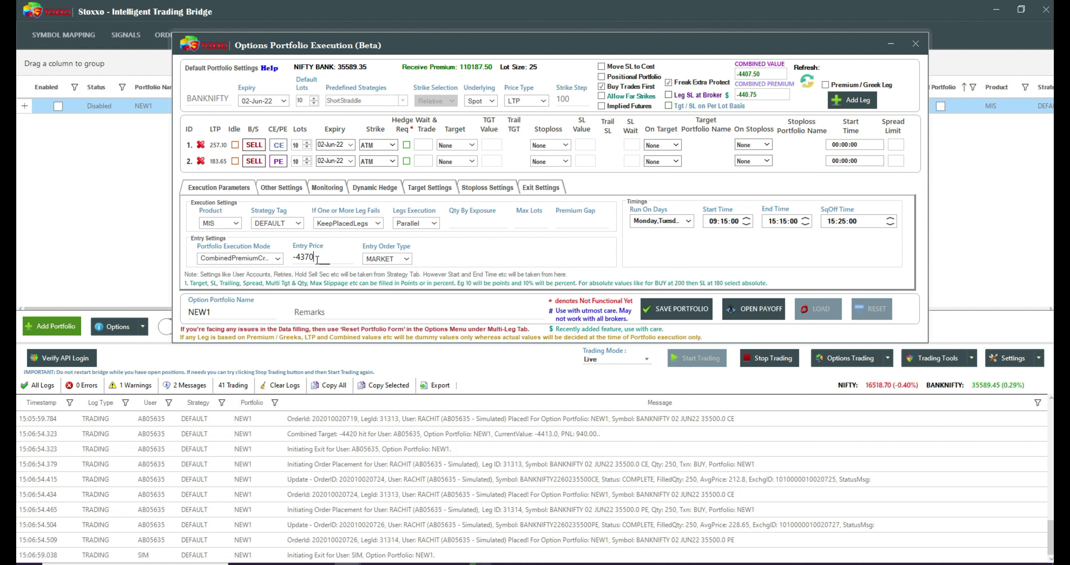
key("BackSpace")
key("BackSpace")
type("90")
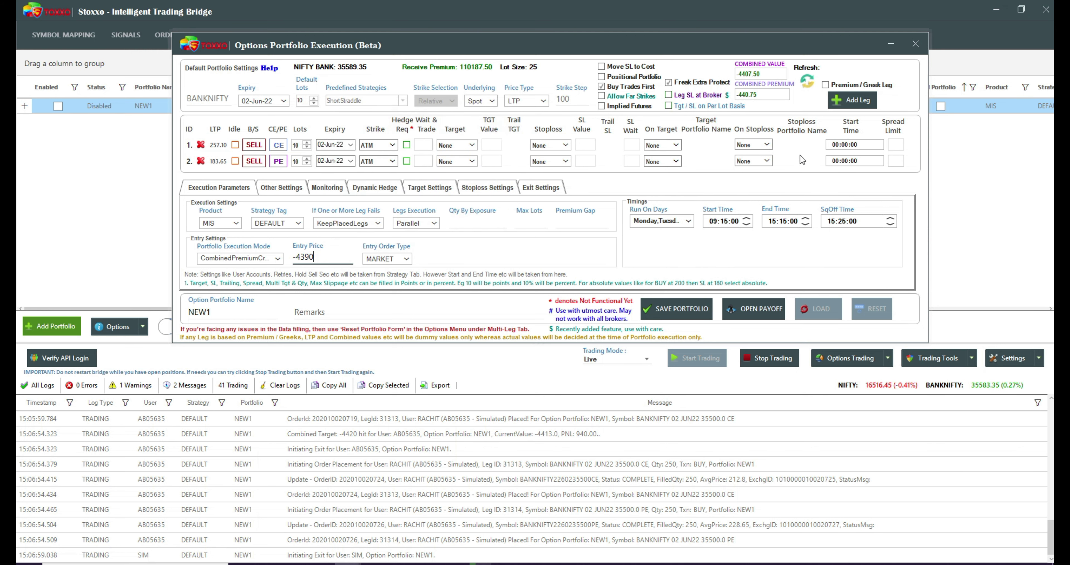
- Set the portfolio's absolute premium stoploss to -4420 and save the options portfolio
left_click(420, 187)
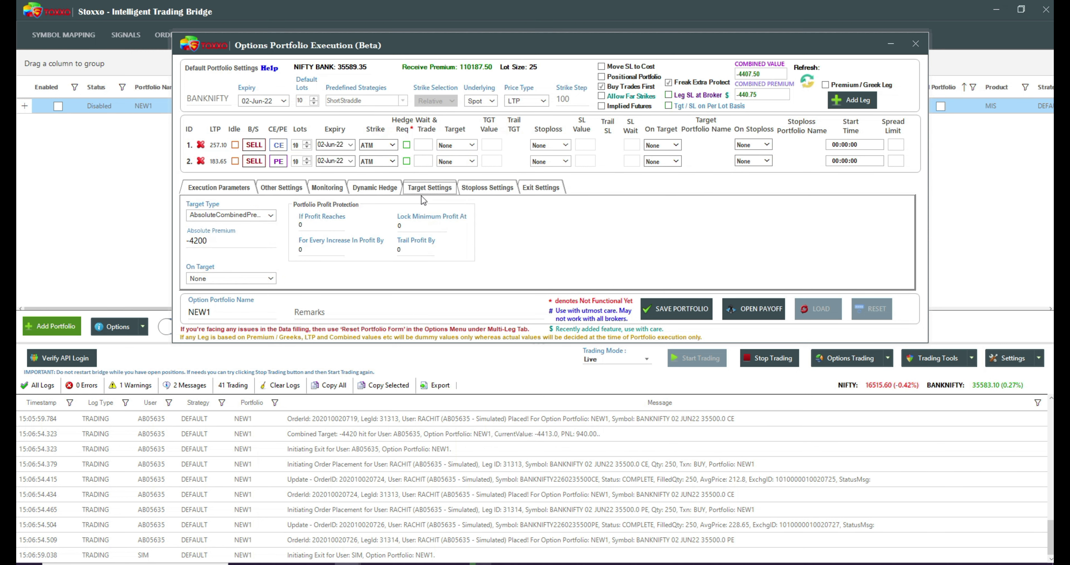
left_click(485, 189)
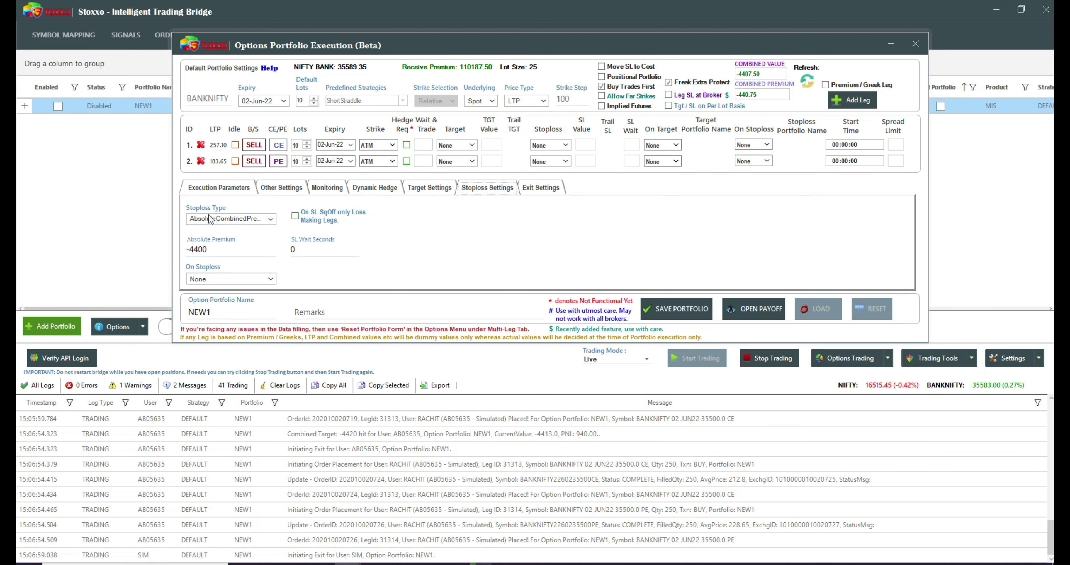
left_click(219, 248)
key("BackSpace")
key("BackSpace")
type("20")
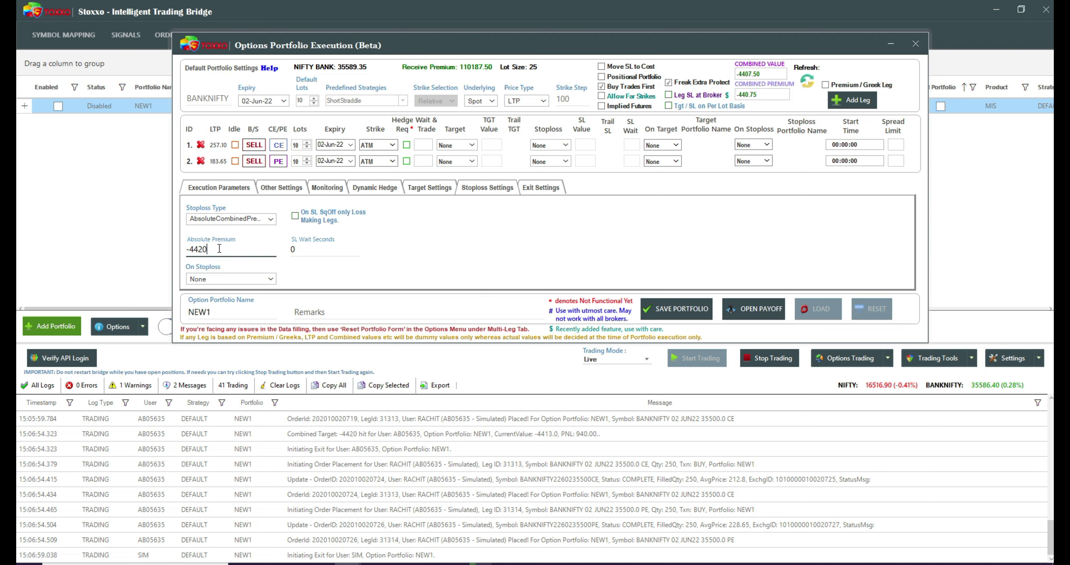
left_click(673, 312)
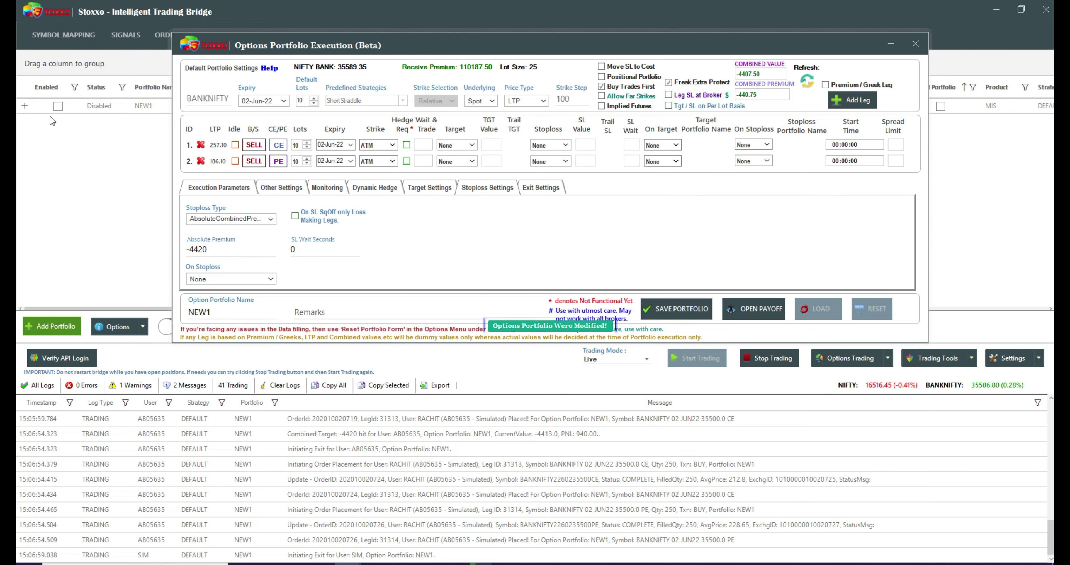